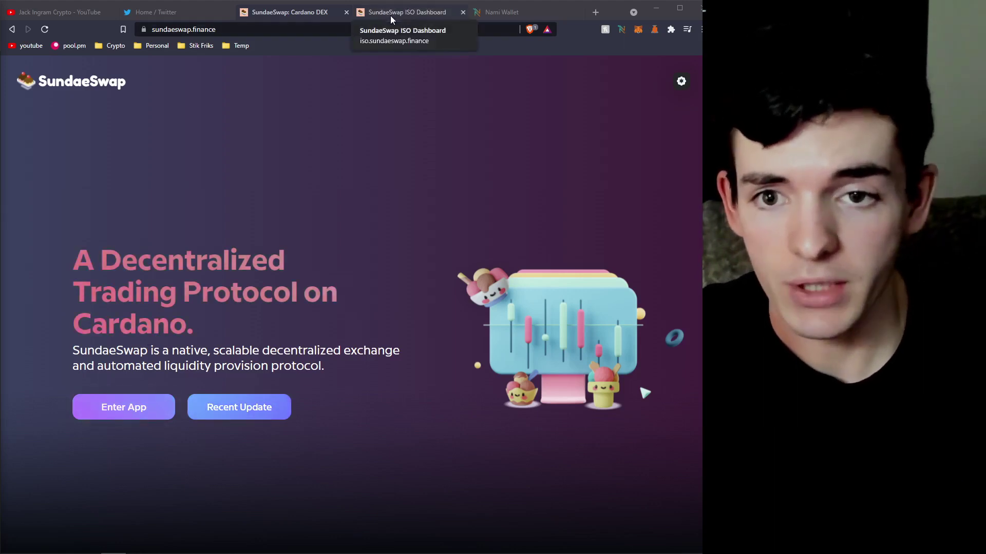
# - Look over the Nami Wallet site and the SundaeSwap ISO Dashboard welcome page, ending on the dashboard
pyautogui.moveTo(501, 12); pyautogui.dragTo(401, 63)
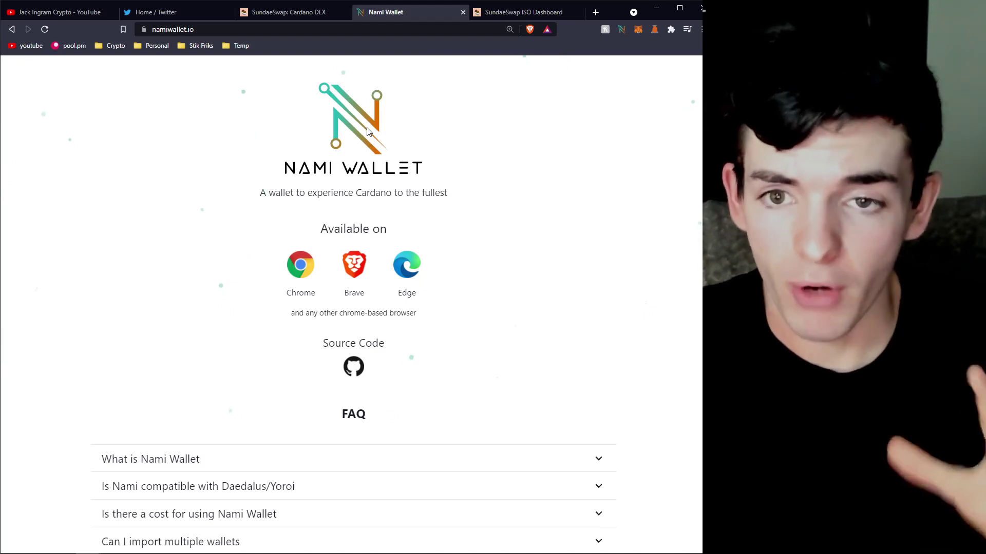
pyautogui.click(493, 12)
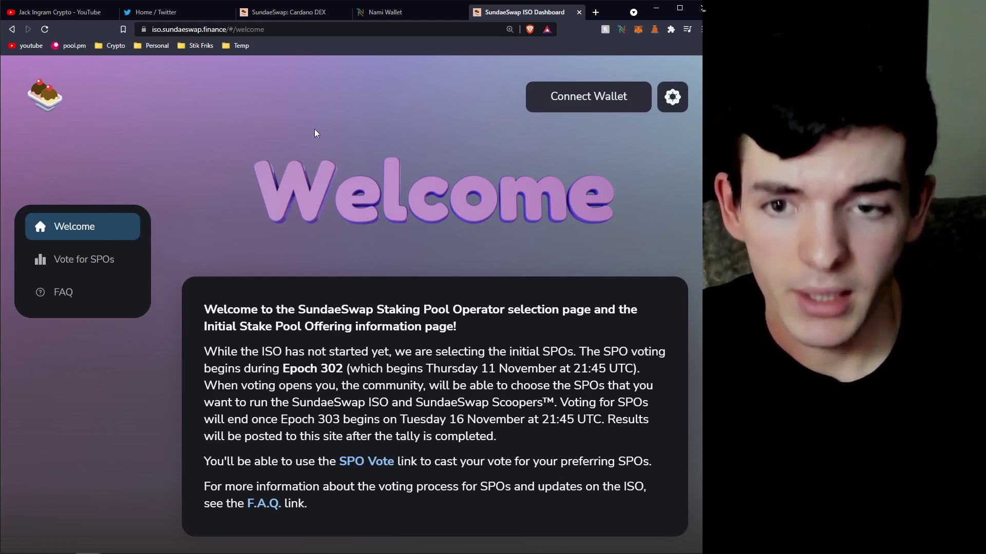
pyautogui.click(390, 12)
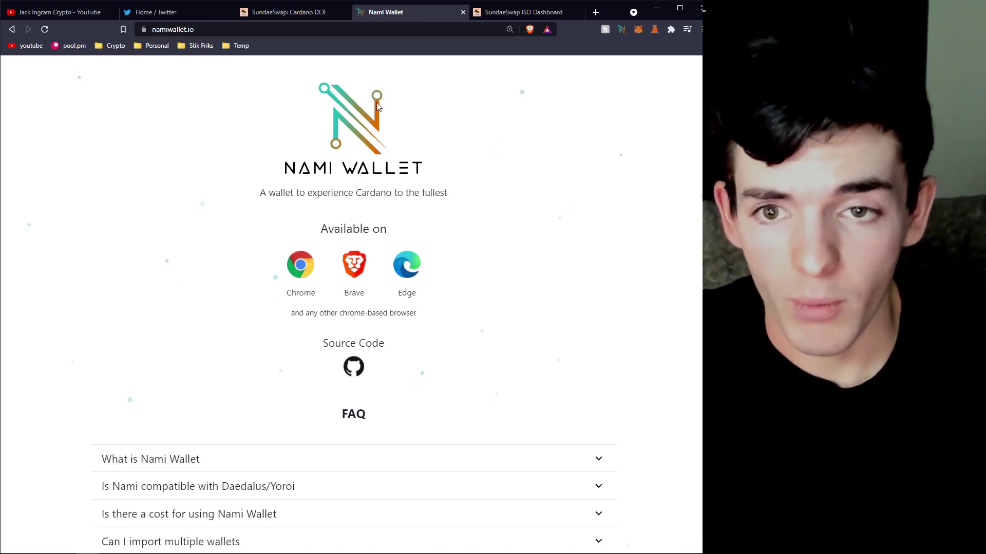
pyautogui.click(513, 13)
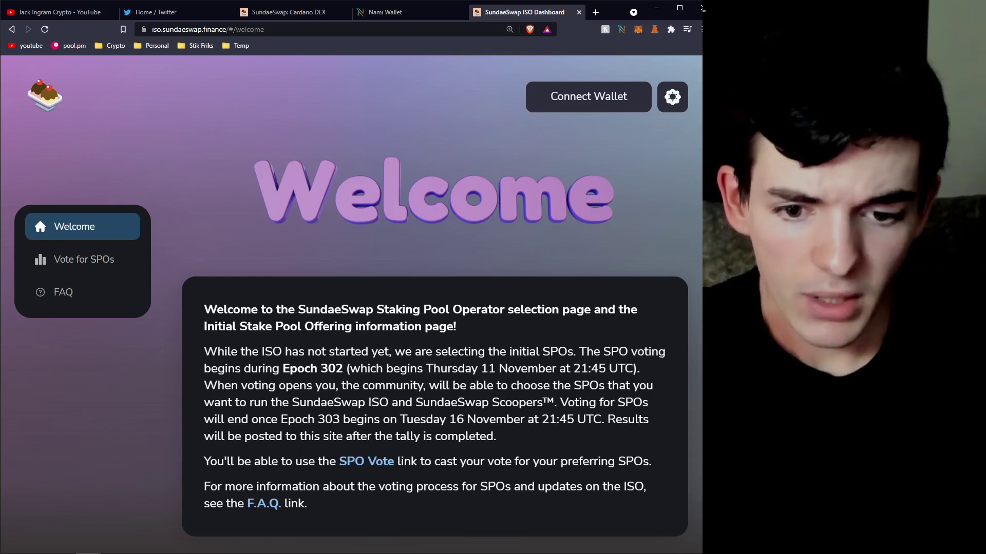
# - Open the Vote for SPOs page and grant iso.sundaeswap.finance access to the Nami wallet
pyautogui.click(61, 277)
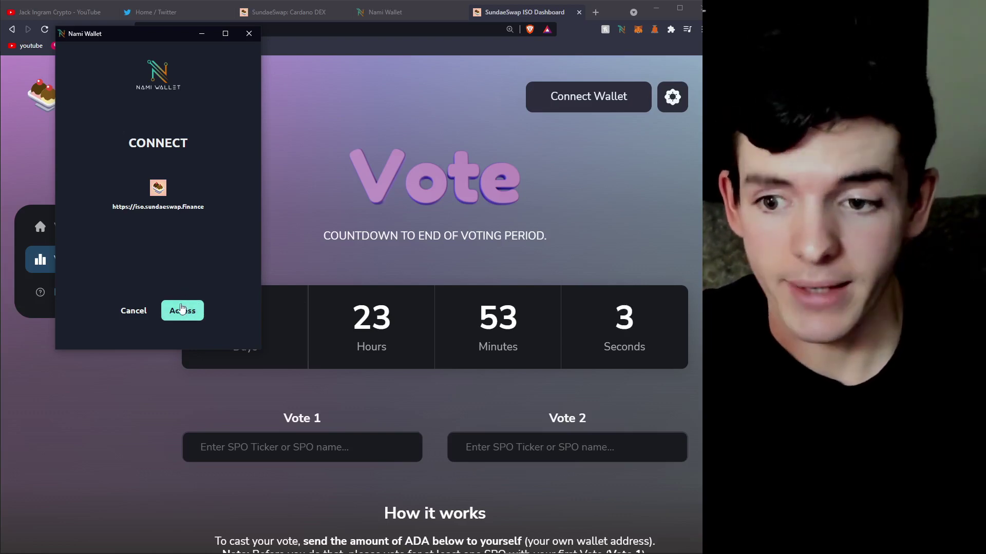
pyautogui.click(183, 311)
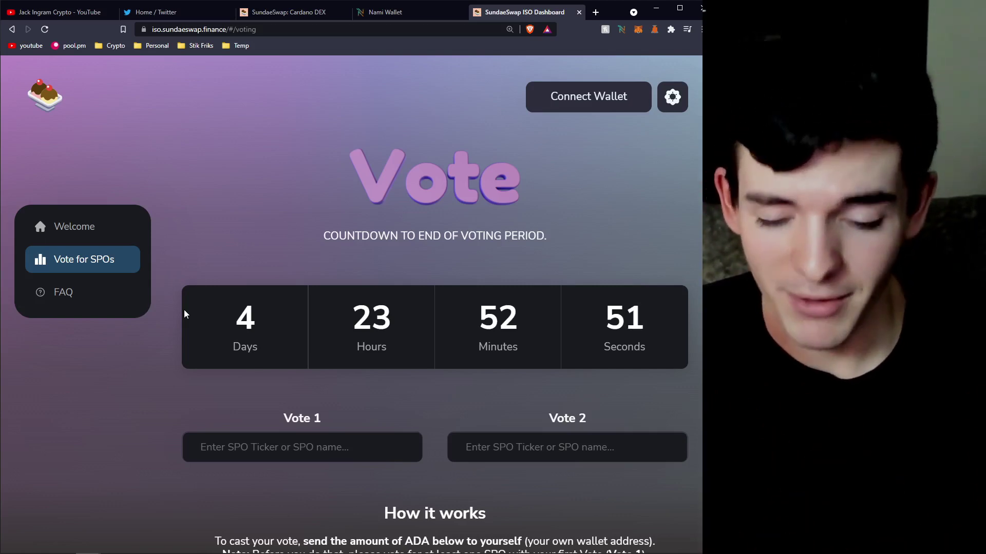
# - Search the first vote for "JACK" and choose Jack's Cardano Friends (JACK) as Vote 1
pyautogui.scroll(-1, 220, 290)
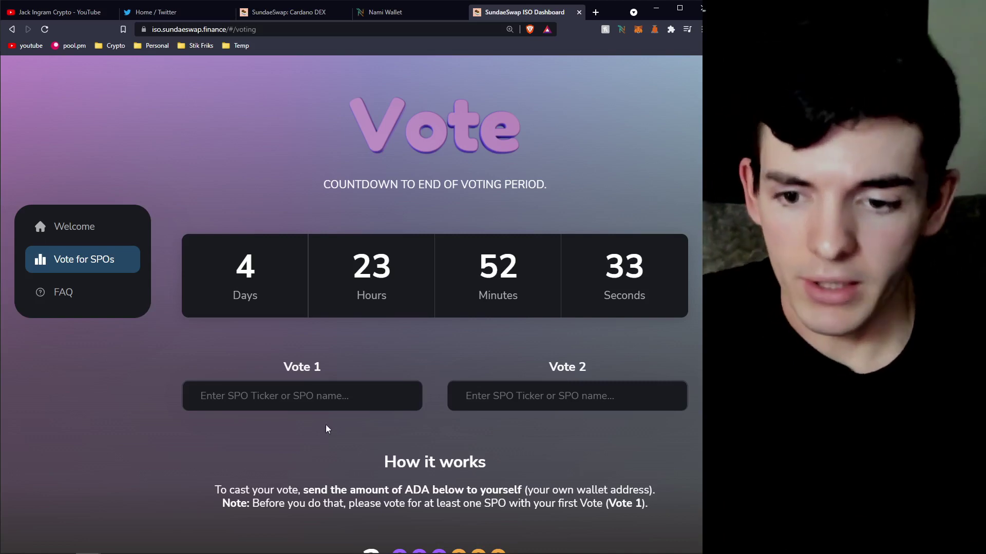
pyautogui.click(321, 398)
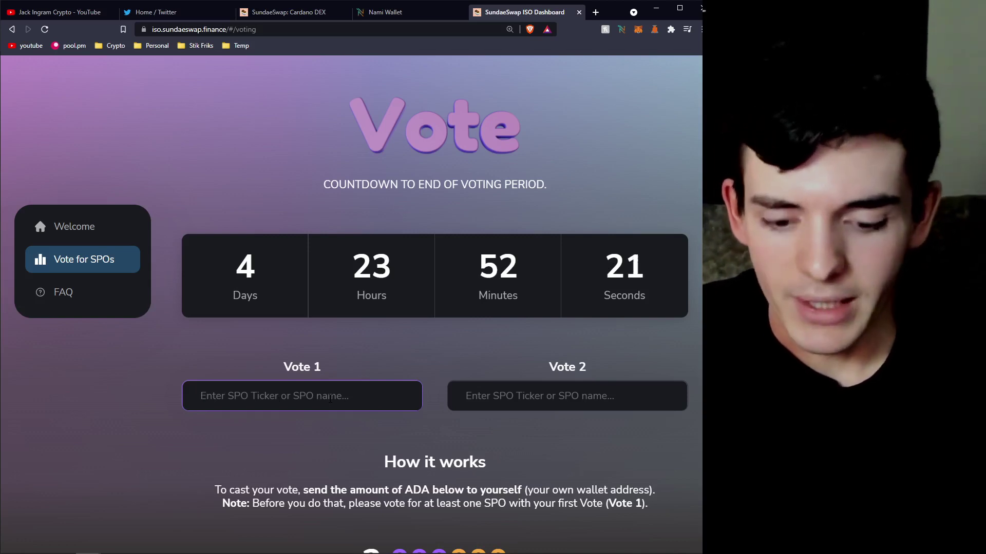
pyautogui.write('JACK')
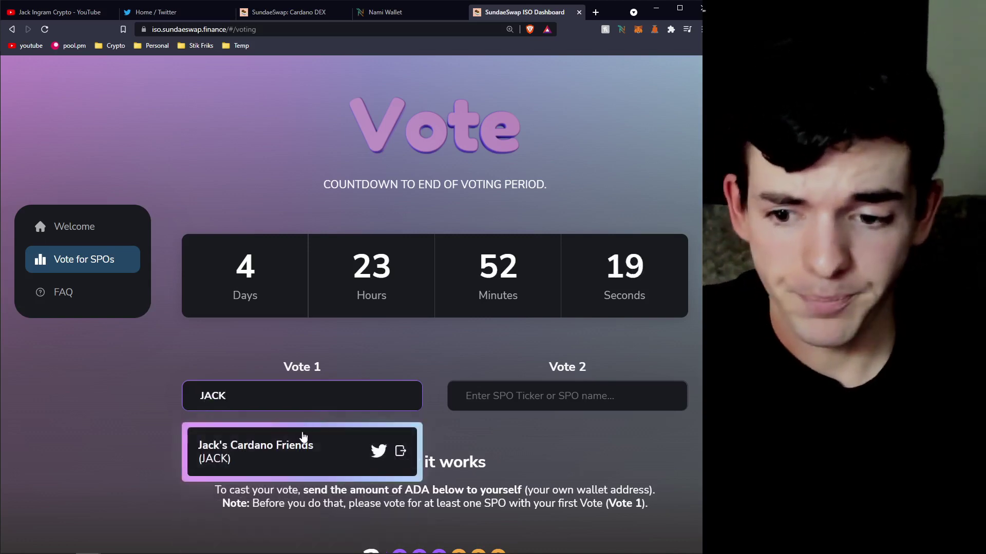
pyautogui.click(303, 440)
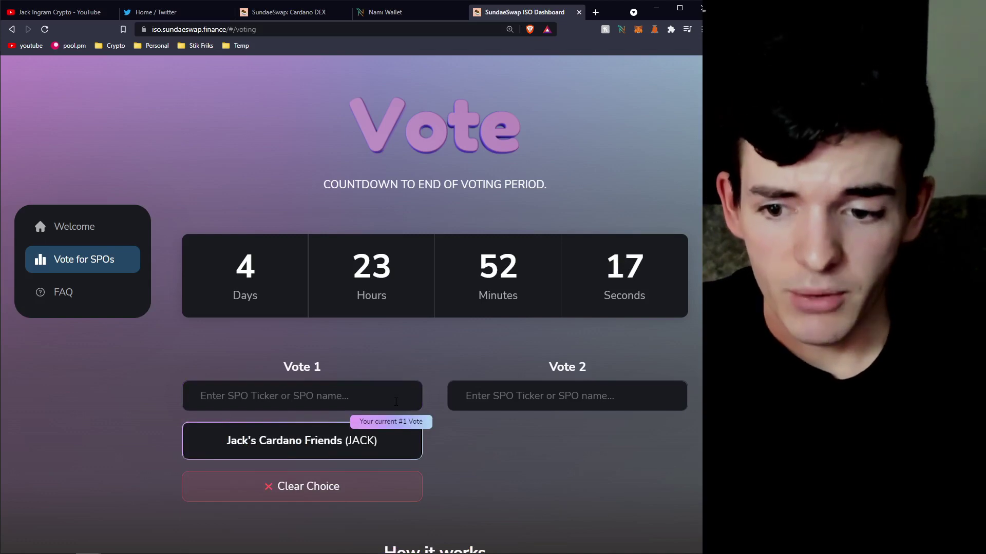
# - Search the second vote for "ps" and choose PSILOBYTE (PSB) as Vote 2
pyautogui.click(479, 403)
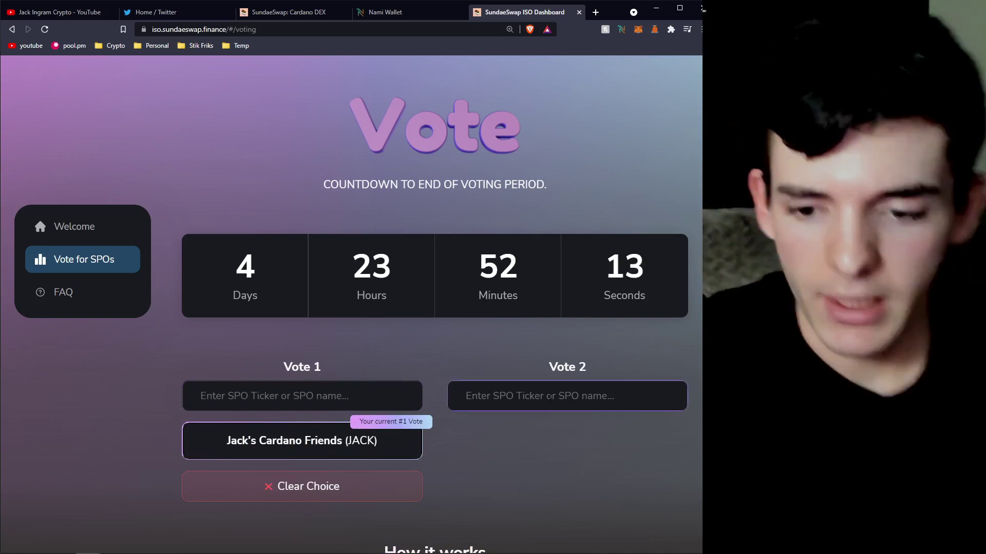
pyautogui.write('pa')
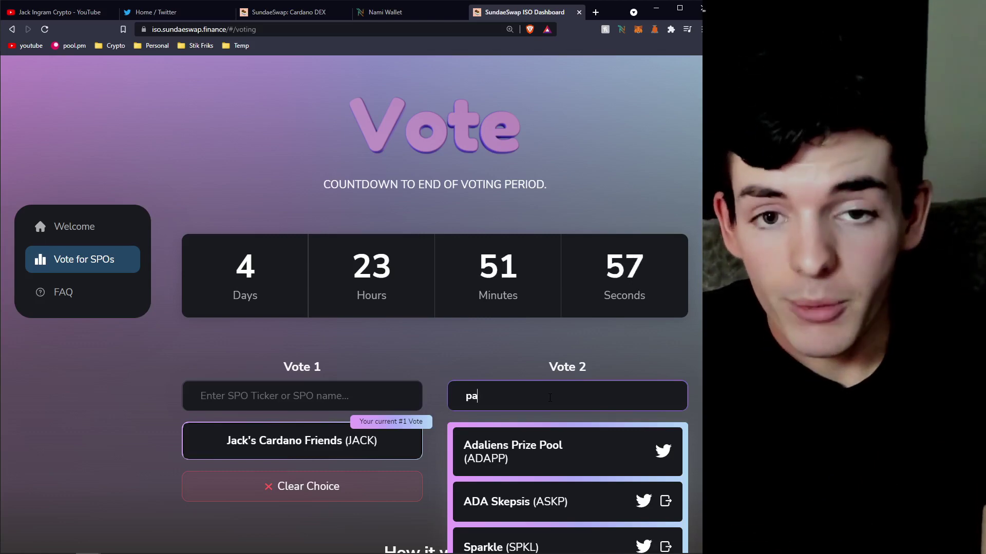
pyautogui.scroll(-1, 545, 395)
pyautogui.scroll(-3, 545, 395)
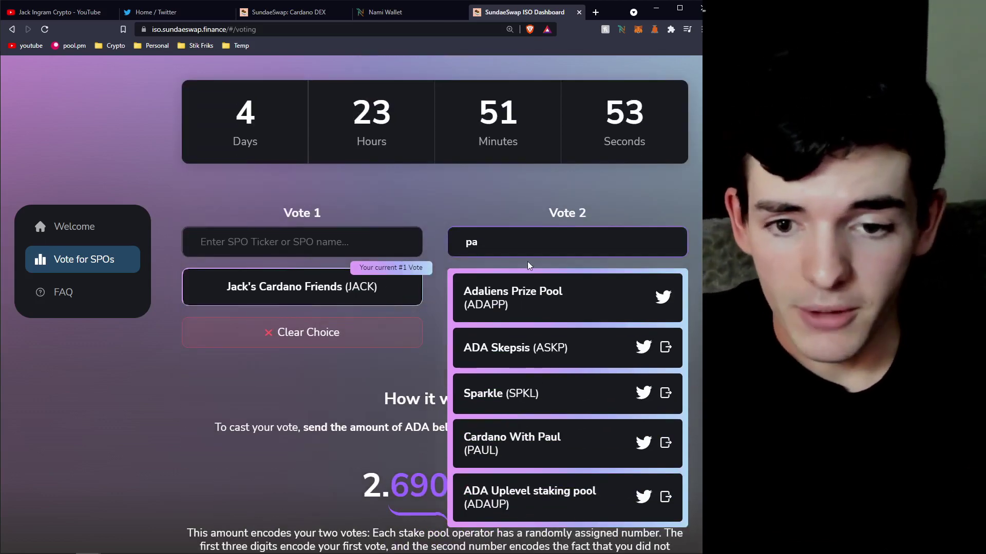
pyautogui.press('BackSpace')
pyautogui.write('s')
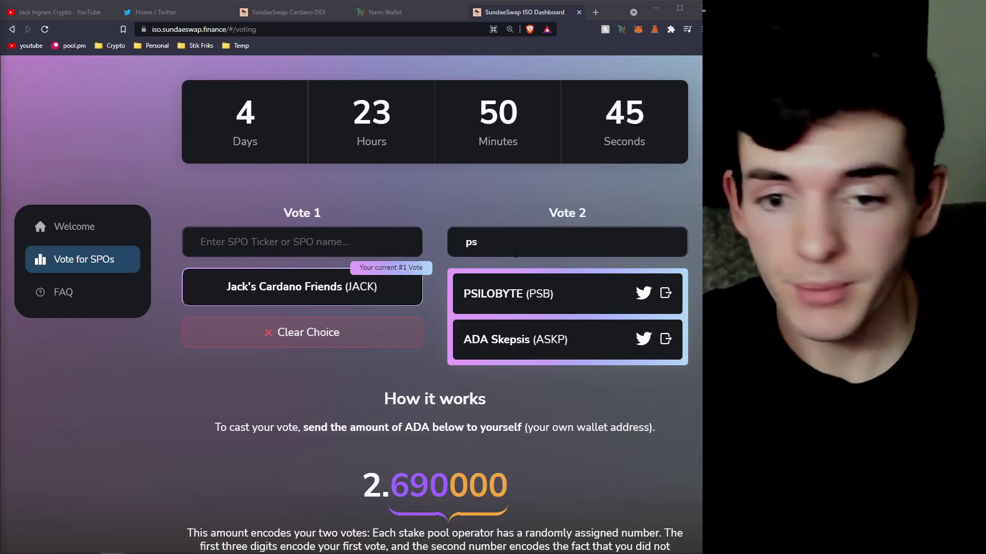
pyautogui.click(508, 294)
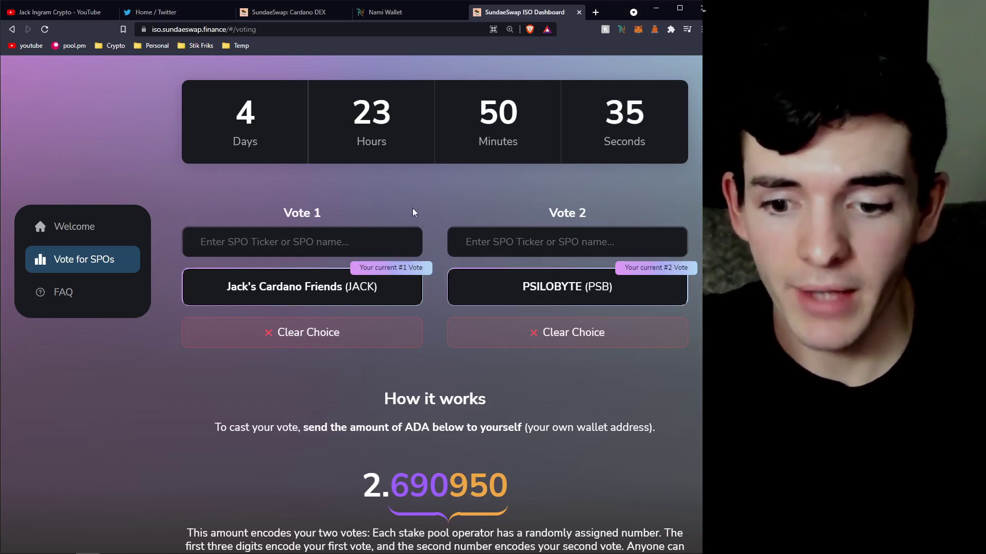
# - Examine the ADA amount in the How it works section that encodes the two votes
pyautogui.scroll(-3, 412, 207)
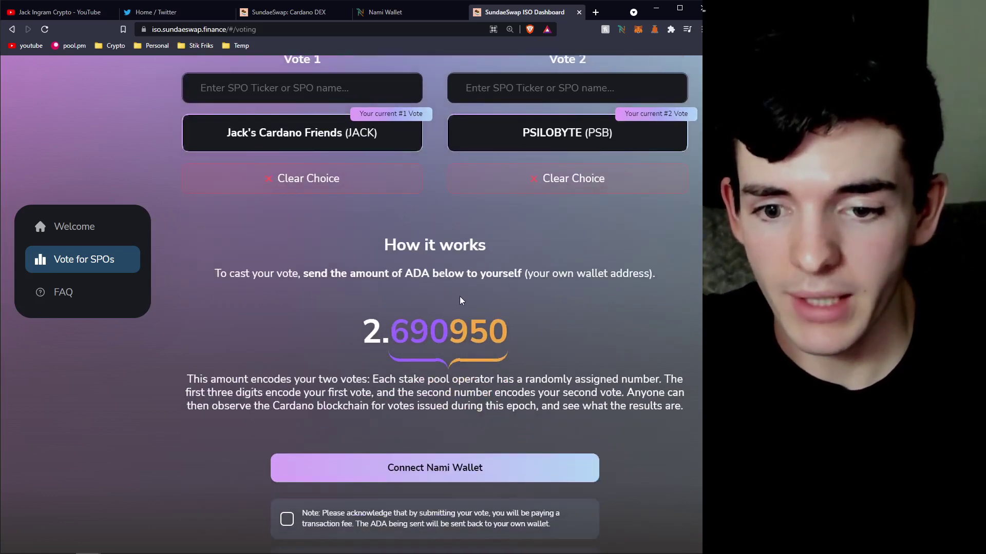
pyautogui.scroll(-1, 411, 349)
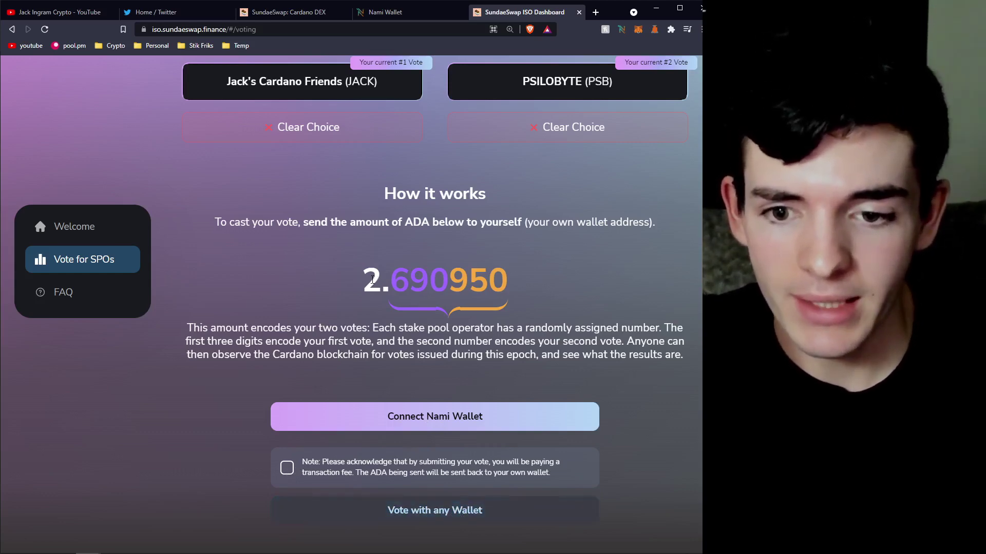
pyautogui.moveTo(372, 280); pyautogui.dragTo(508, 285)
pyautogui.click(568, 285)
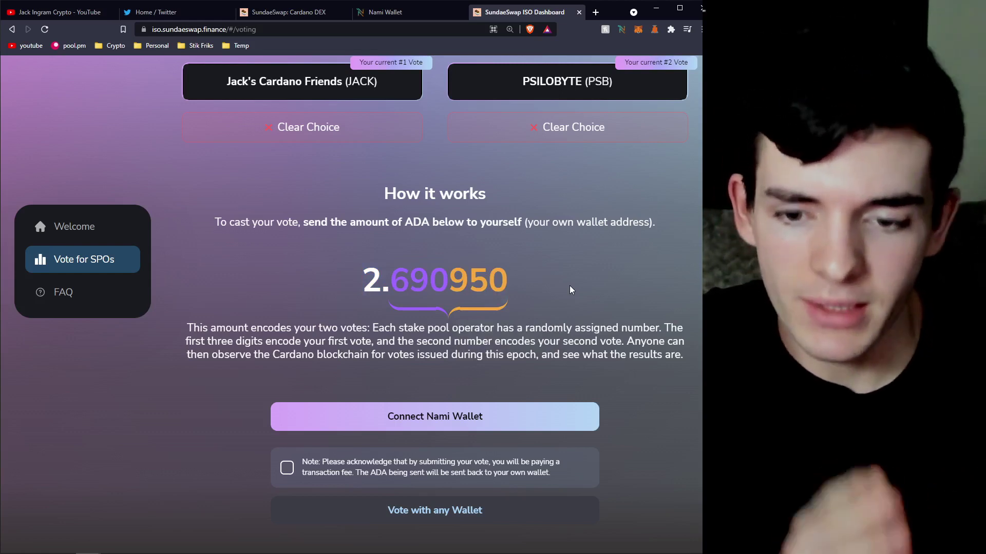
pyautogui.moveTo(507, 283); pyautogui.dragTo(372, 281)
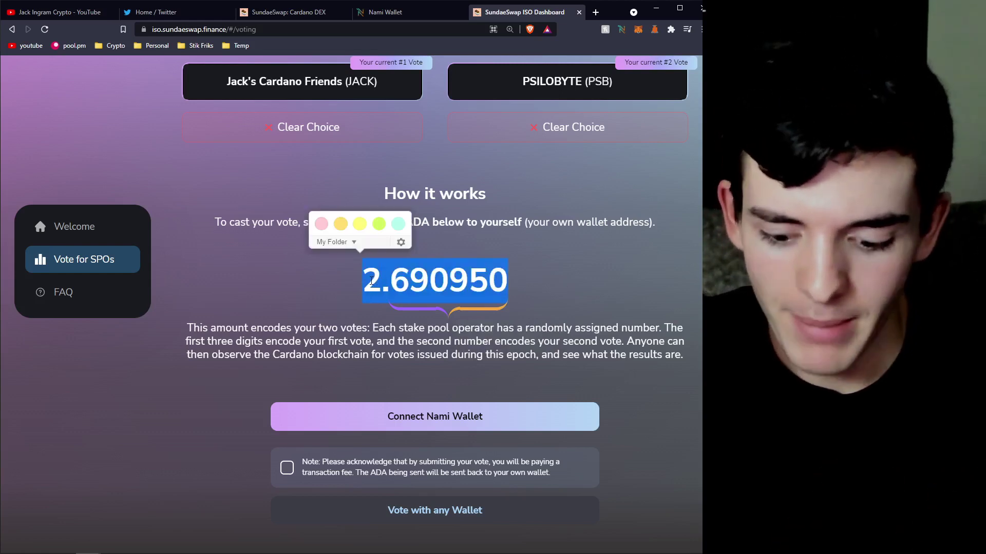
pyautogui.click(536, 271)
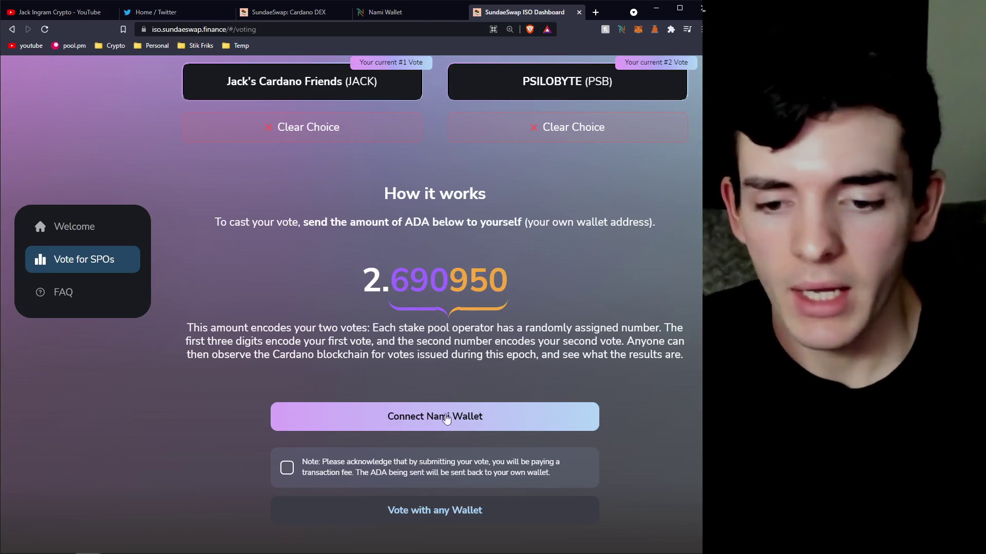
# - Acknowledge the transaction fee note, agree to the connection terms and connect the Nami wallet to the voting page
pyautogui.click(289, 468)
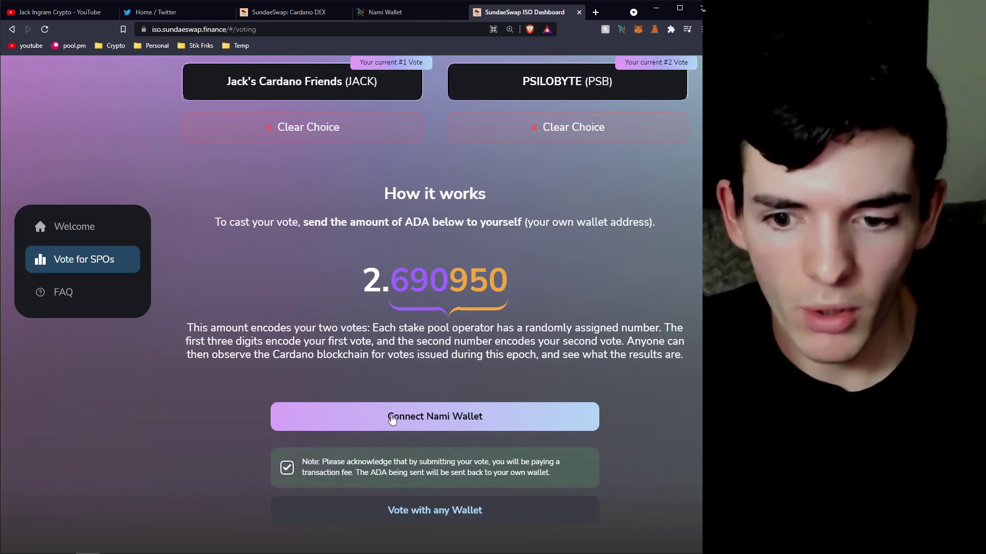
pyautogui.click(392, 419)
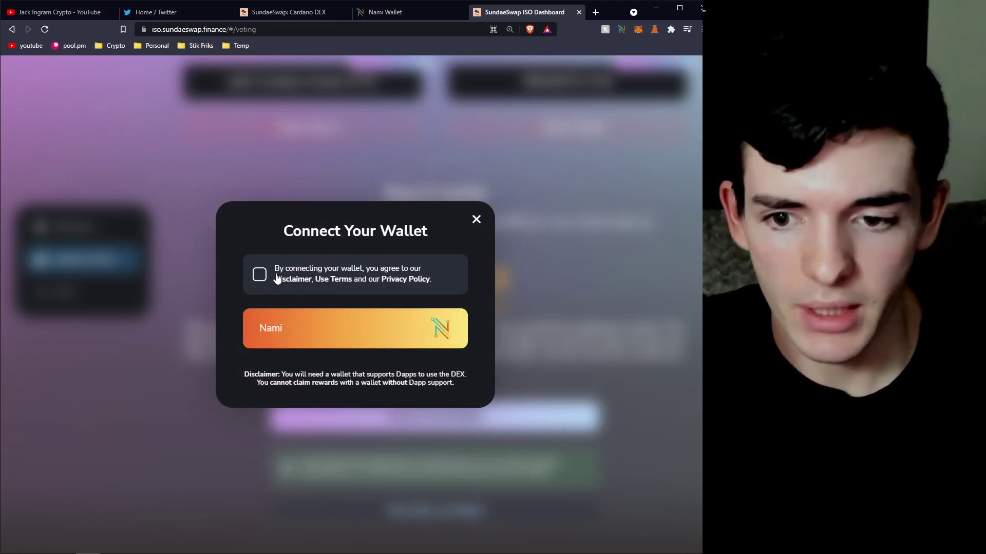
pyautogui.click(260, 277)
pyautogui.click(302, 326)
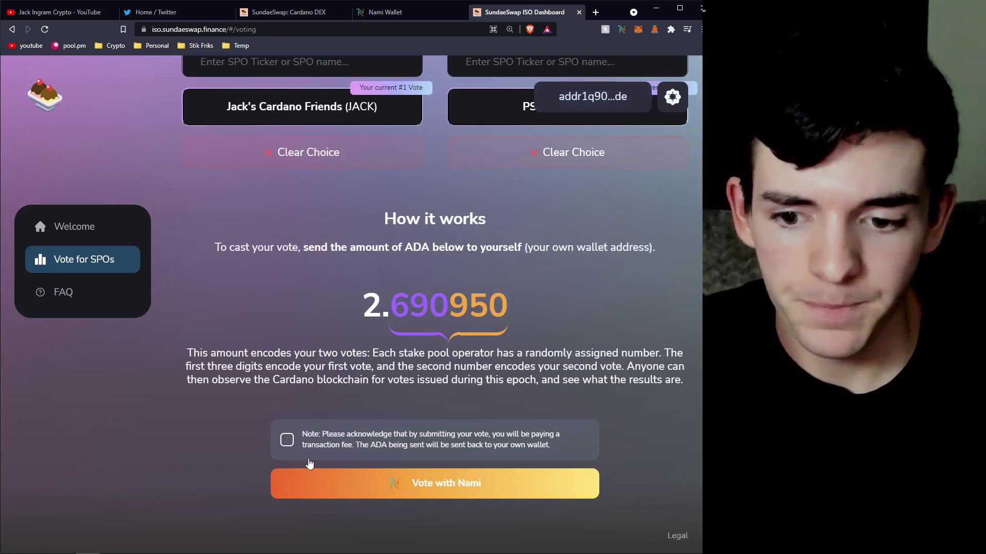
# - Try to submit the JACK and PSB vote with Nami, signing the transaction with the wallet password
pyautogui.click(386, 487)
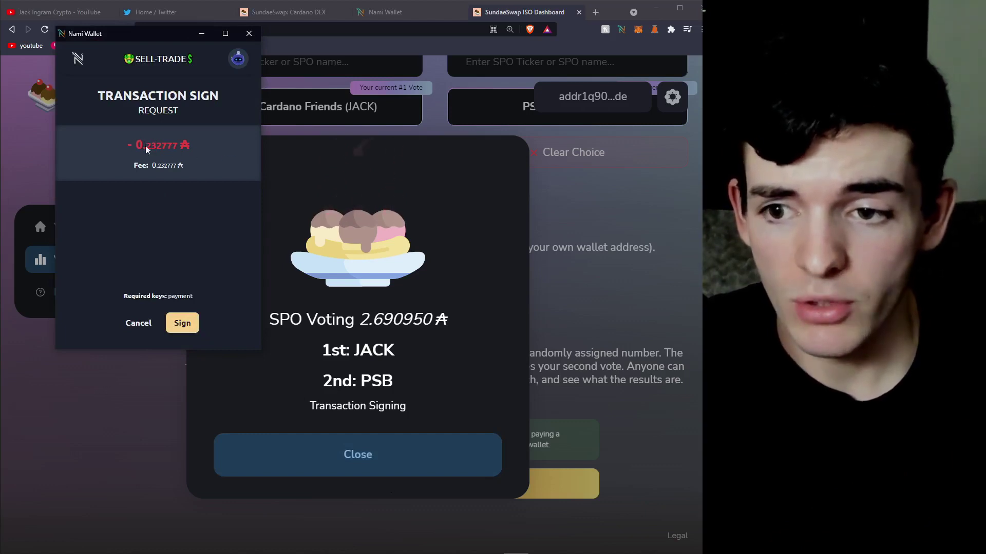
pyautogui.click(181, 325)
pyautogui.write('••')
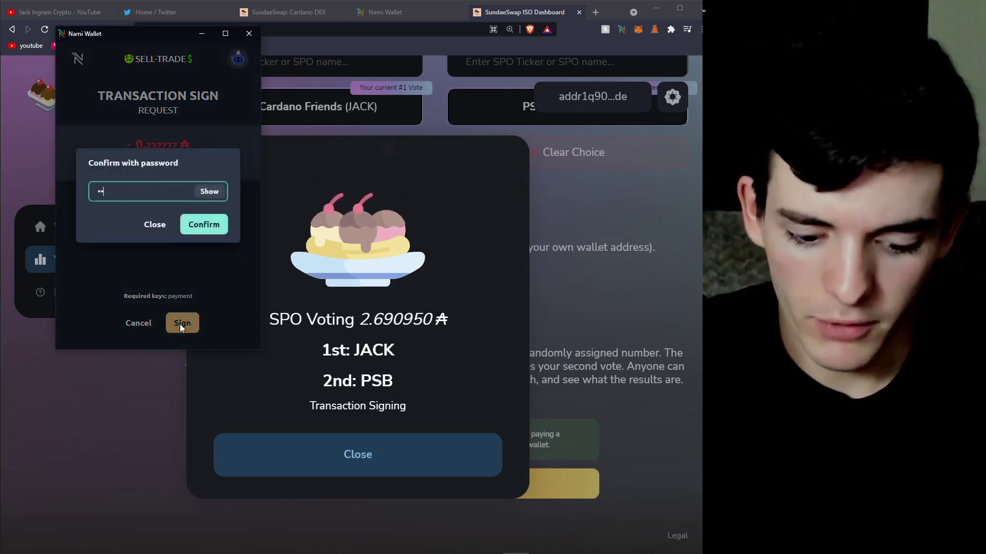
pyautogui.write('••••••••••••')
pyautogui.press('Return')
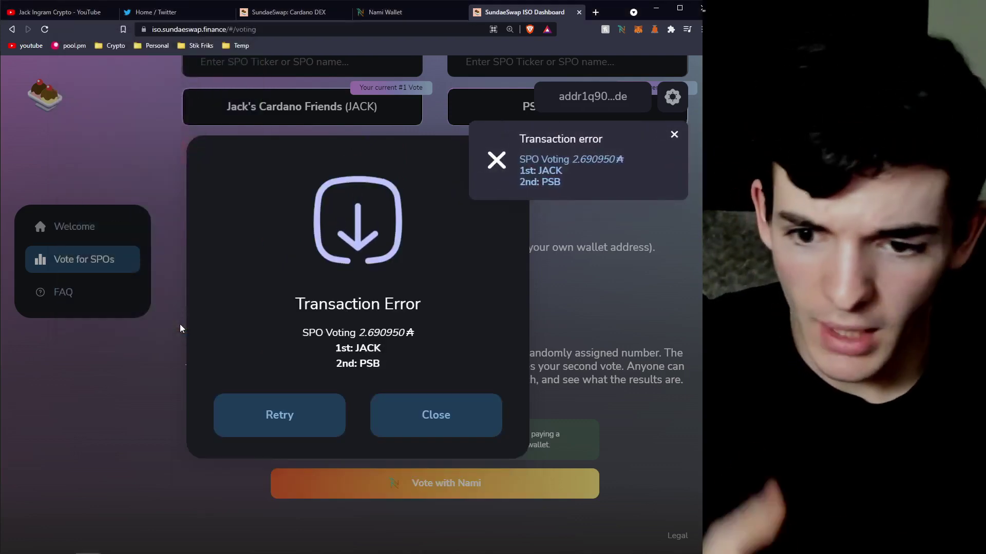
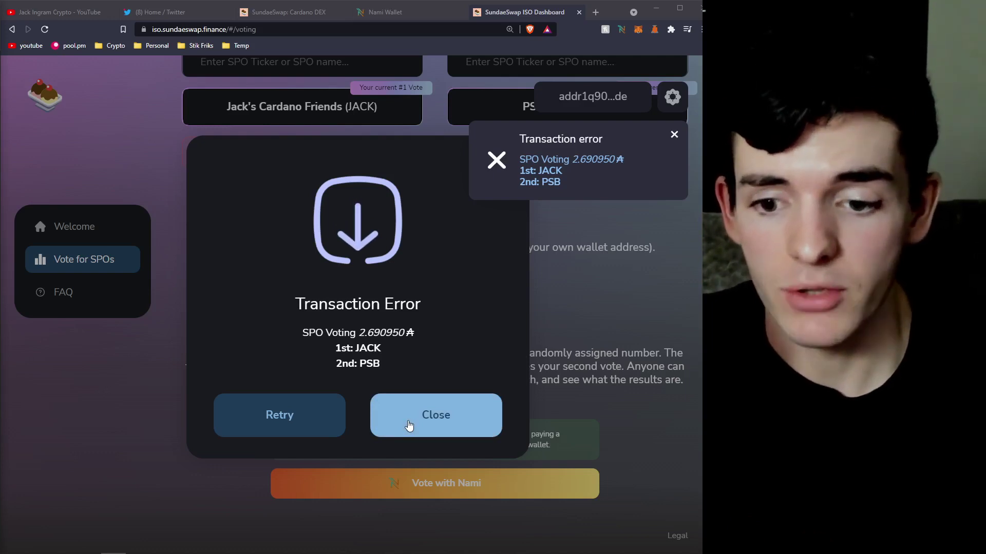
# - Close the transaction dialog and switch the Nami wallet to the MAMA PIG account
pyautogui.click(436, 415)
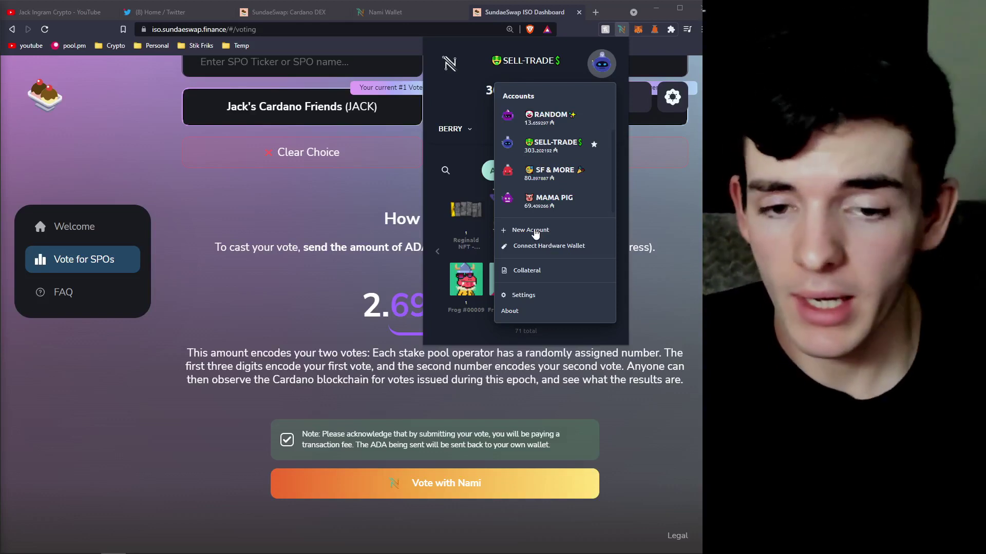
pyautogui.click(563, 204)
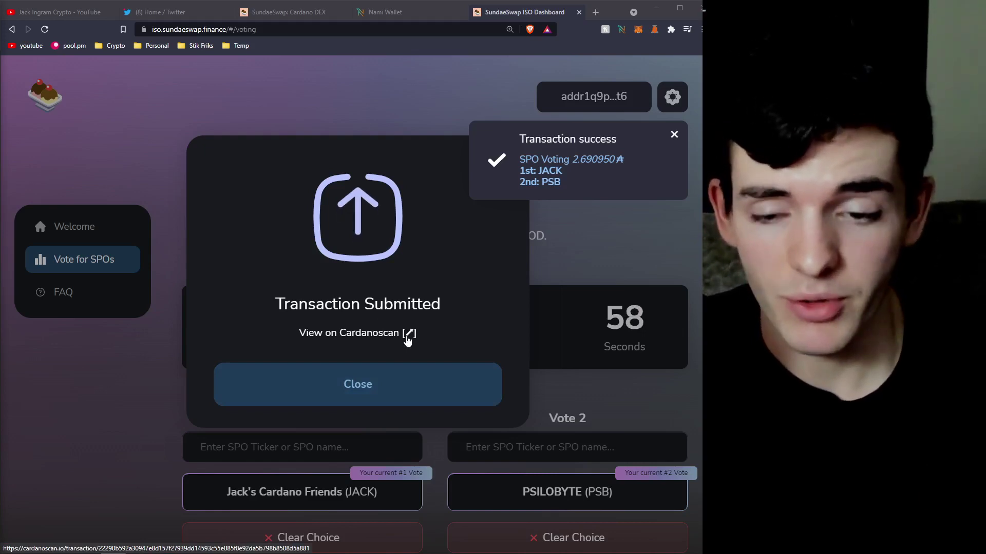
# - Check the latest transaction's details in the MAMA PIG wallet history, then close the wallet and the submitted transaction dialog
pyautogui.click(622, 29)
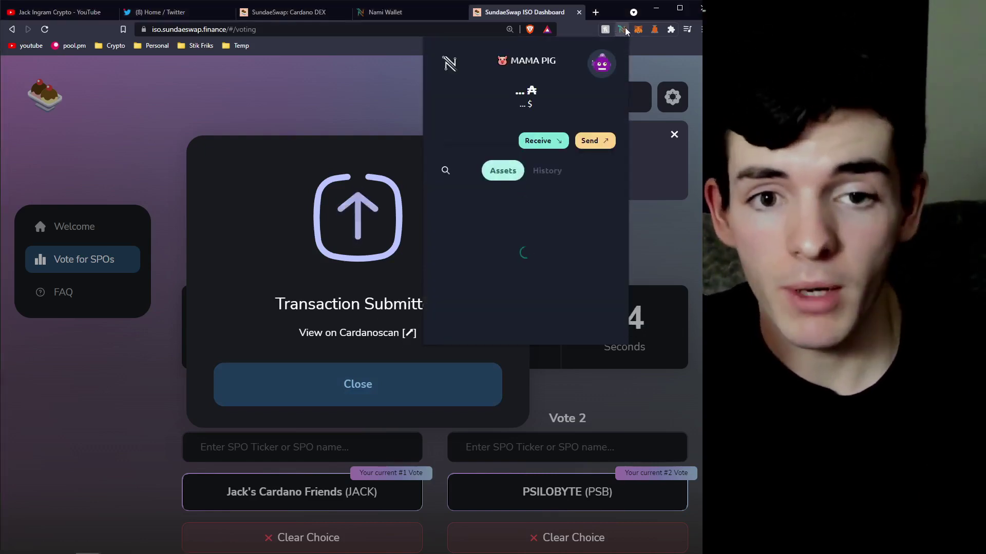
pyautogui.click(545, 173)
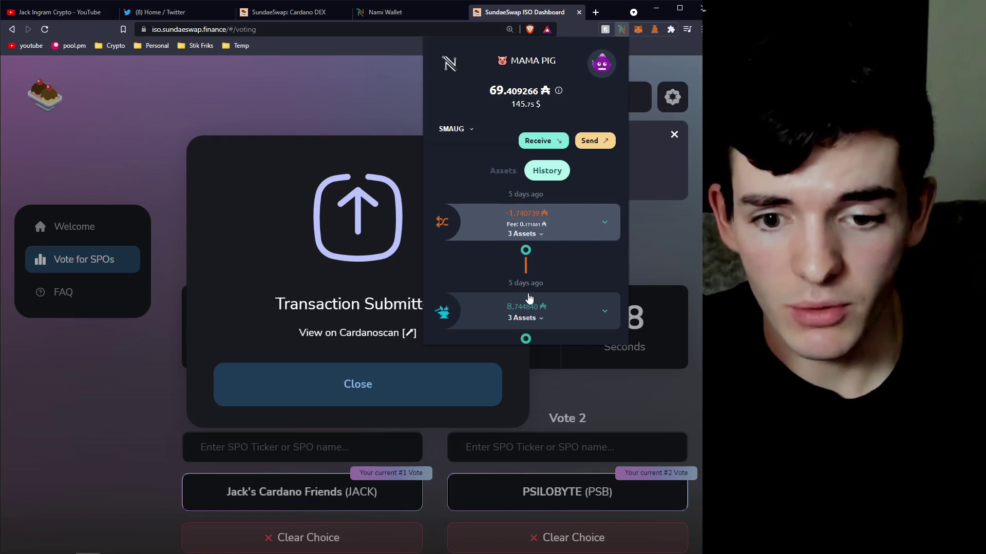
pyautogui.click(525, 236)
pyautogui.click(526, 240)
pyautogui.click(605, 223)
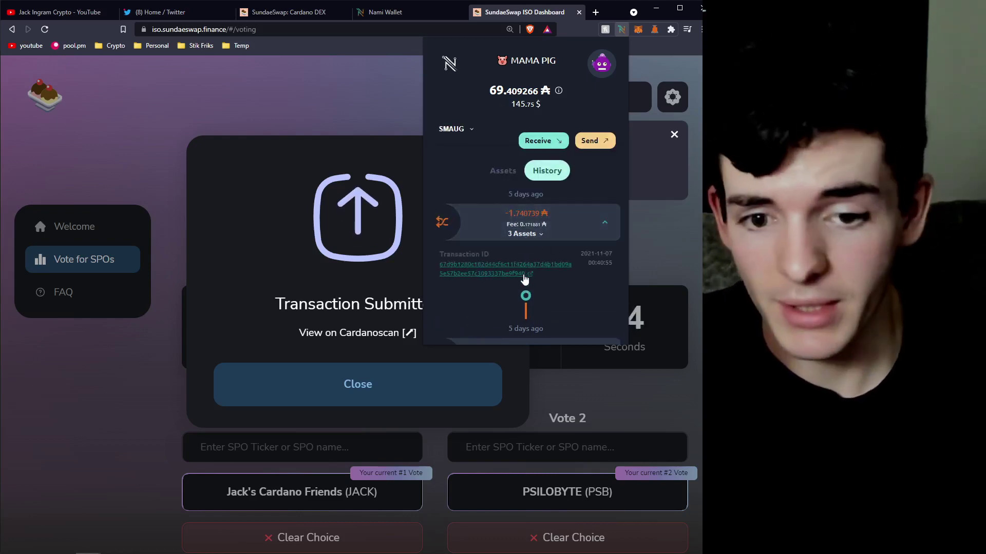
pyautogui.click(618, 31)
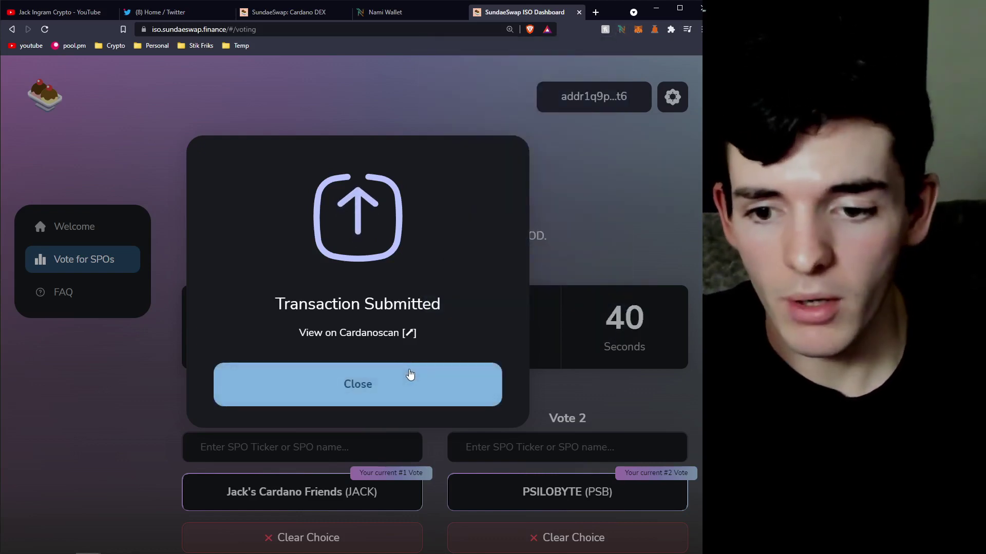
pyautogui.click(411, 379)
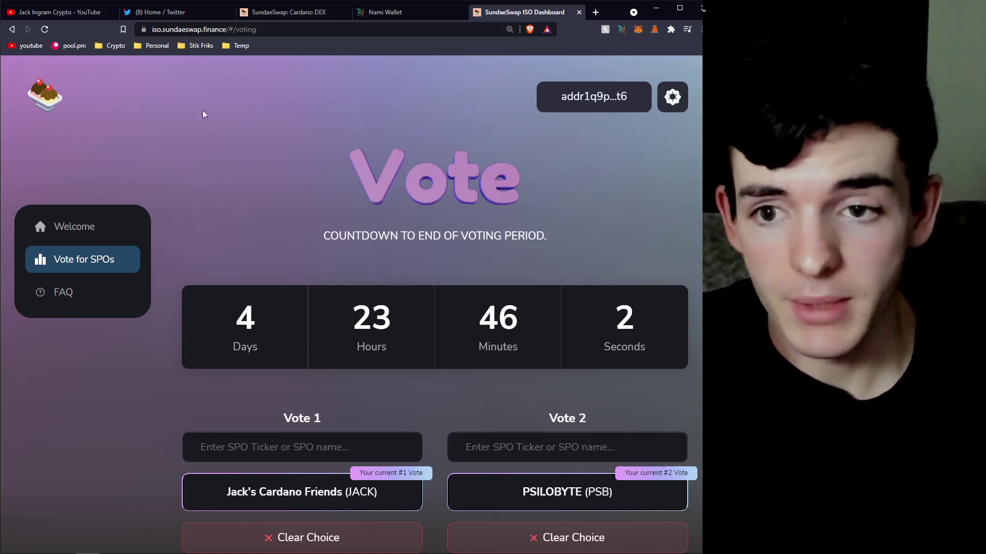
# - Revisit the SundaeSwap homepage and return to the ISO Dashboard voting page
pyautogui.click(287, 11)
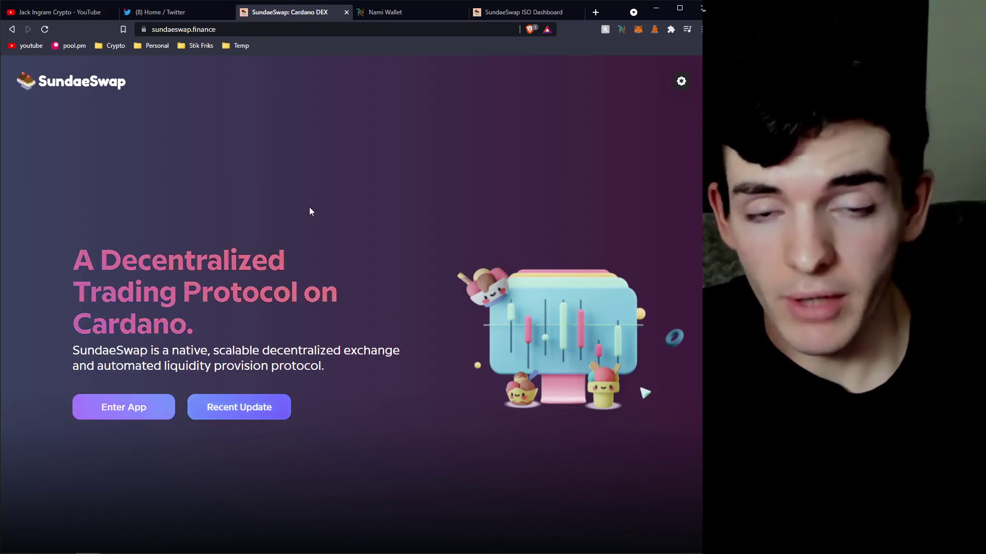
pyautogui.click(506, 11)
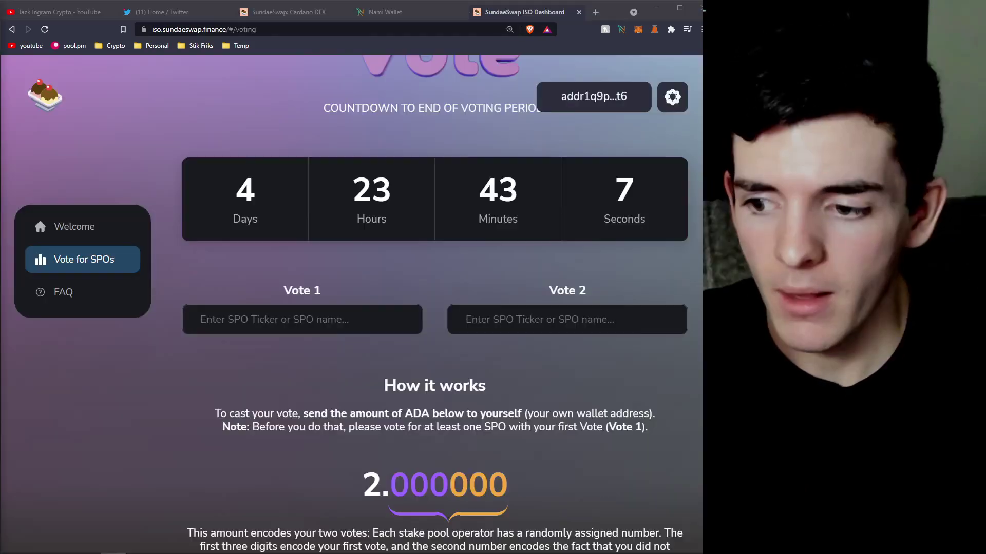